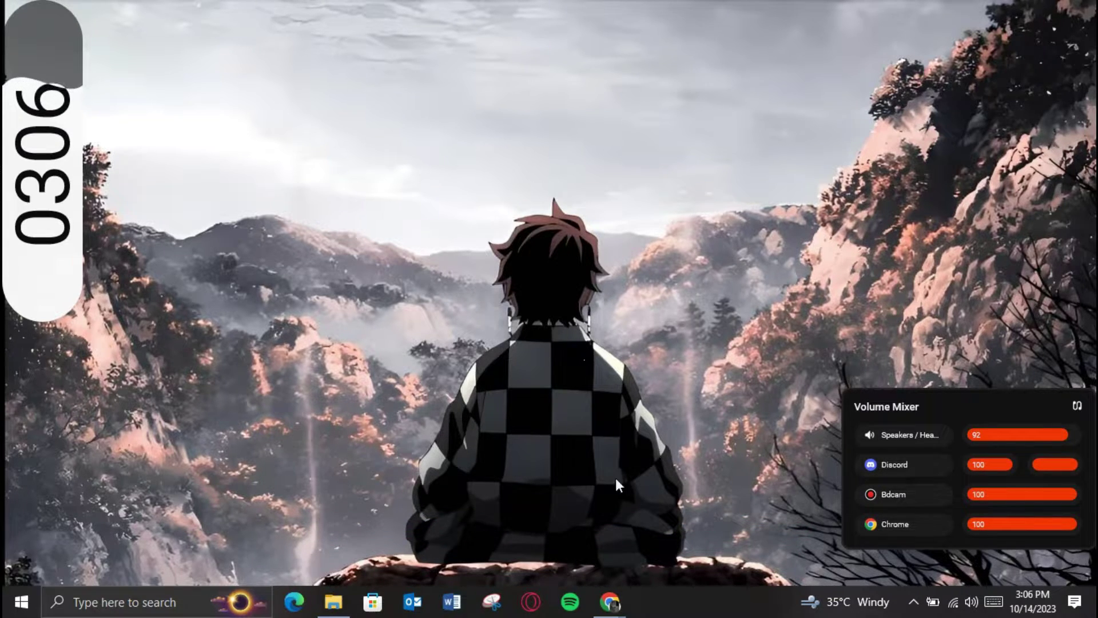
# Bring the DocuSign browser window to the front from the Chrome taskbar icon.
pyautogui.moveTo(609, 602)
pyautogui.click(690, 541)
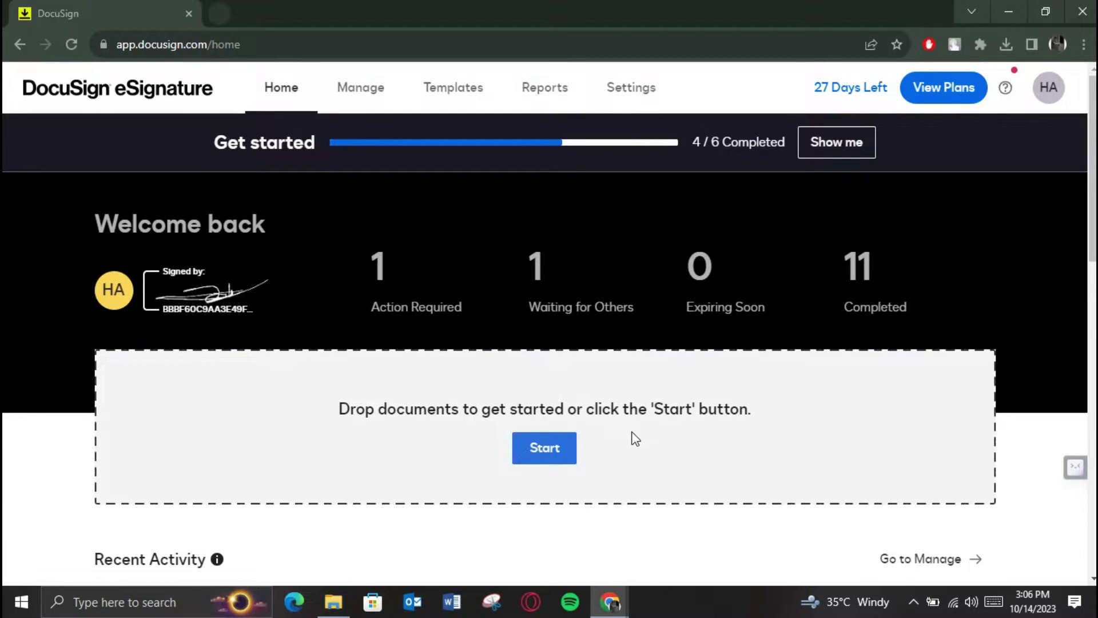
# Go to the Manage inbox listing report.pdf and the completed envelopes.
pyautogui.click(360, 90)
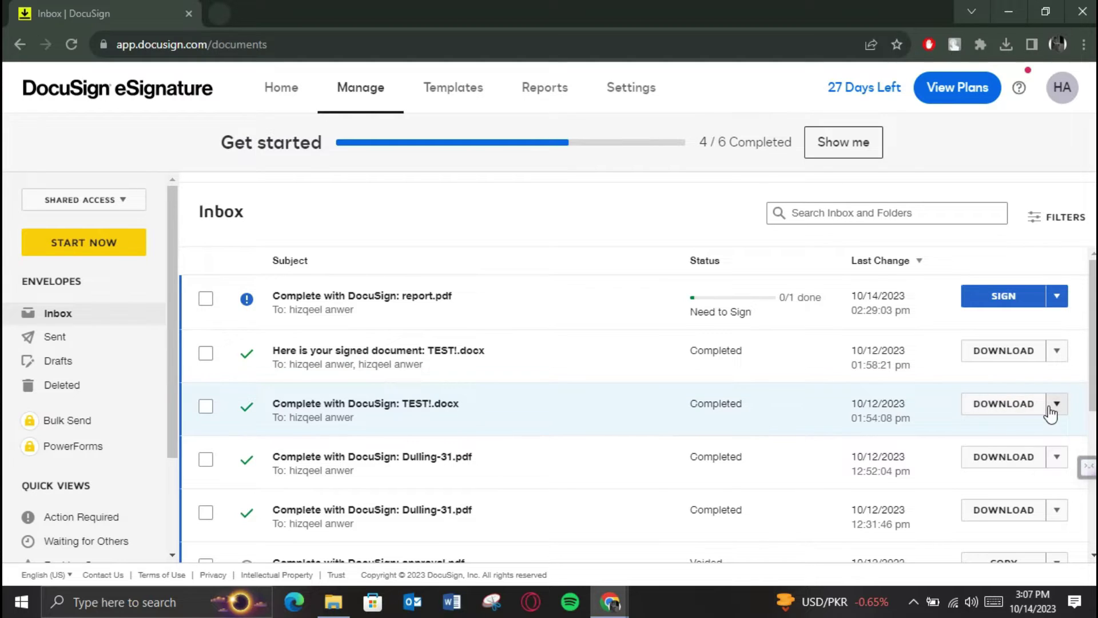
# Download only the Certificate of Completion from the TEST!.docx envelope.
pyautogui.click(1017, 402)
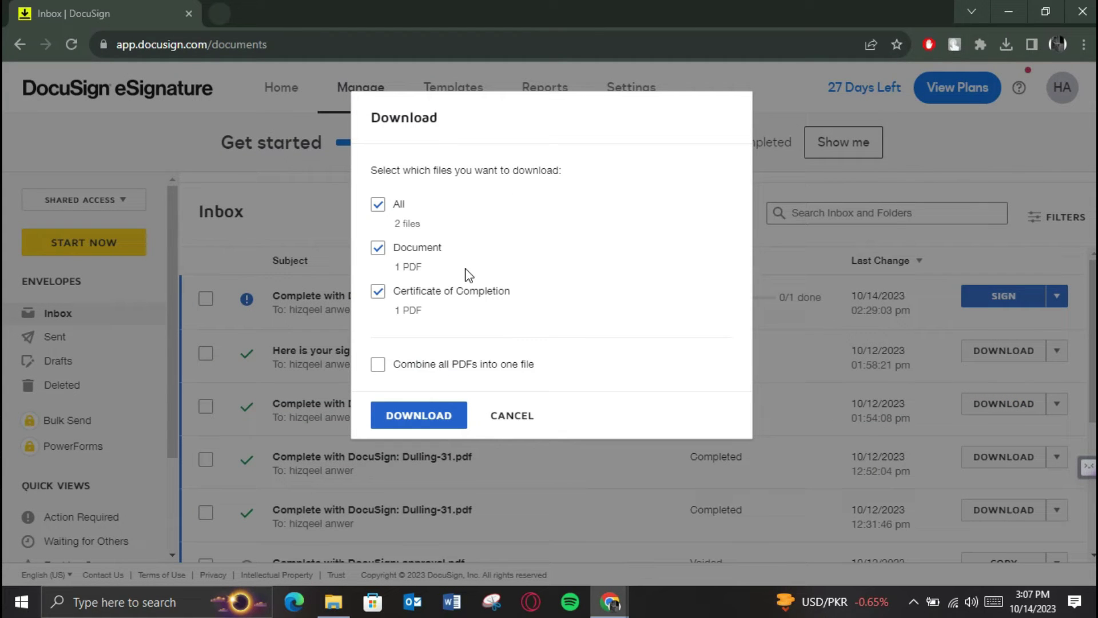
pyautogui.click(379, 206)
pyautogui.click(378, 291)
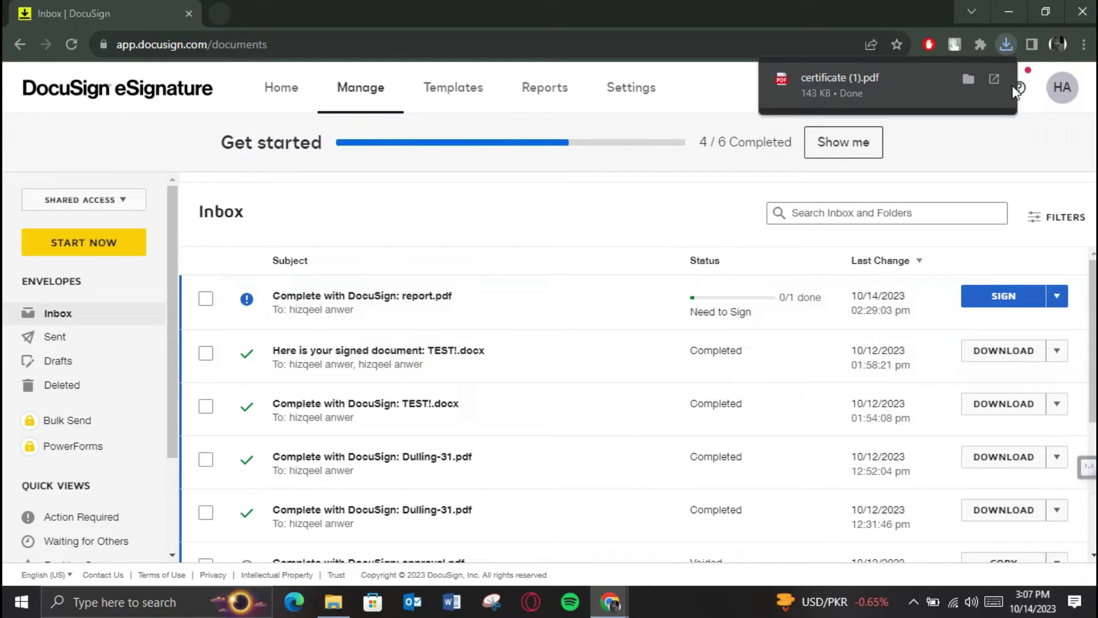
# Open the downloaded certificate (1).pdf in Chrome's PDF viewer.
pyautogui.click(934, 87)
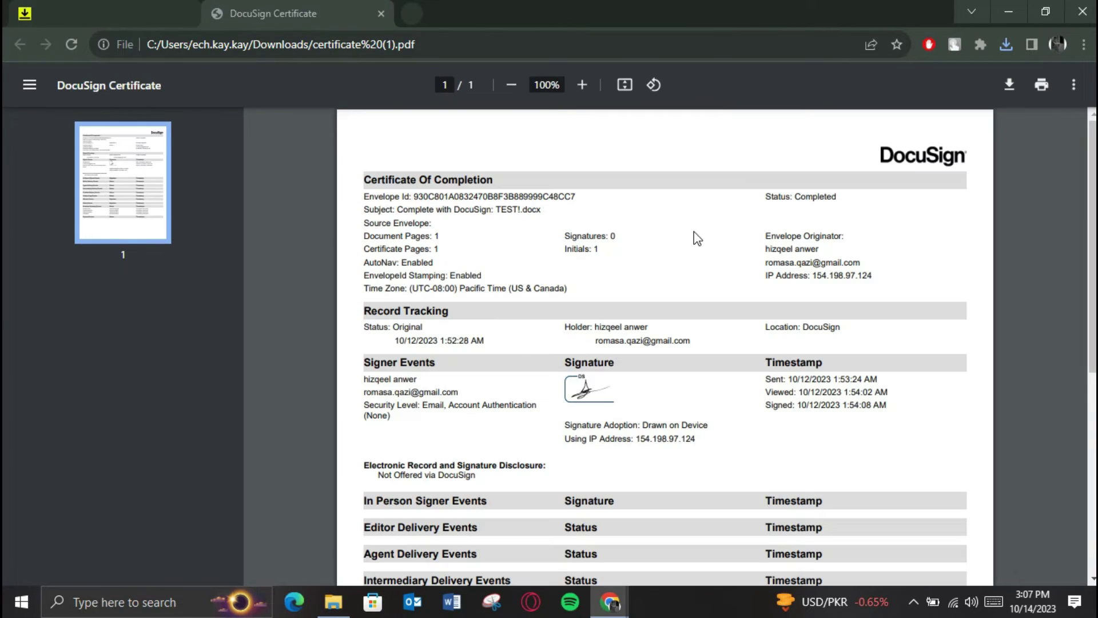
pyautogui.scroll(-3, 682, 327)
pyautogui.scroll(1, 682, 327)
pyautogui.scroll(2, 682, 327)
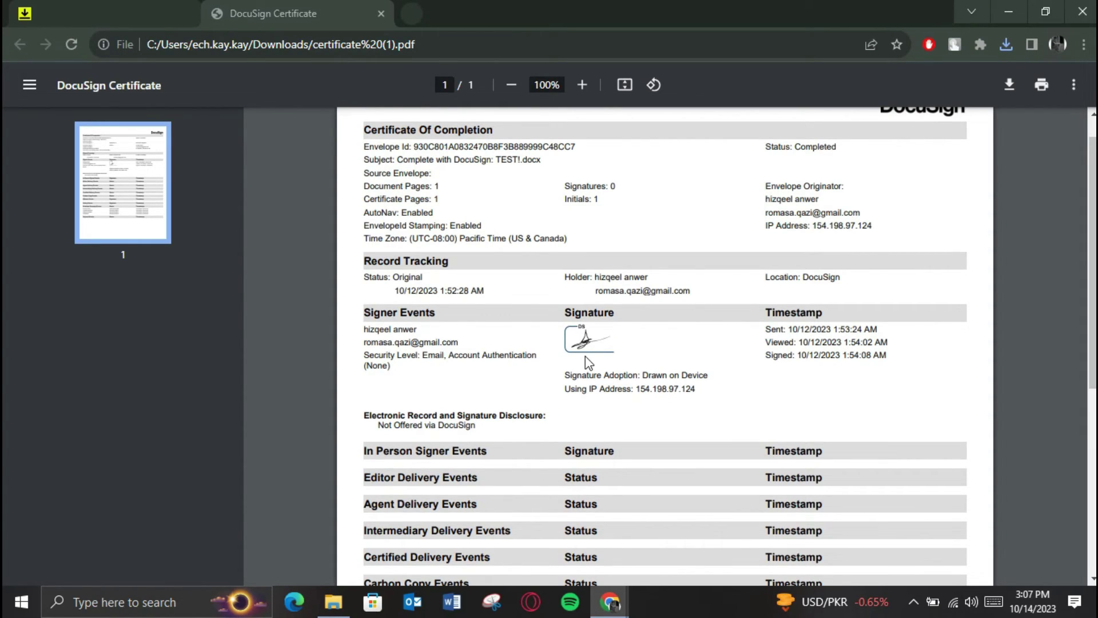
pyautogui.scroll(1, 585, 357)
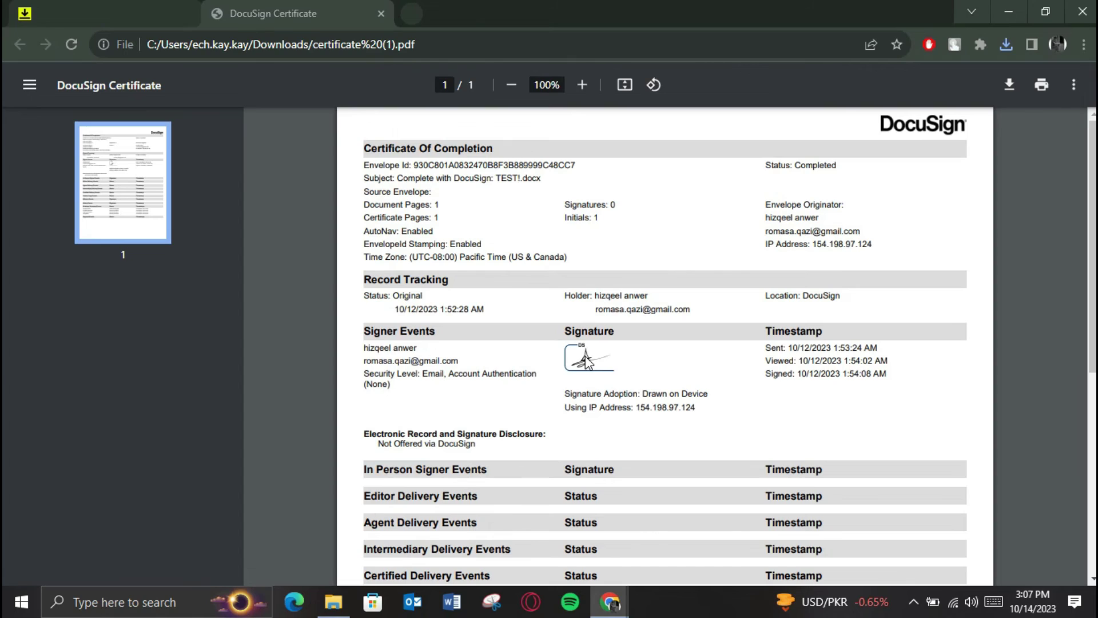